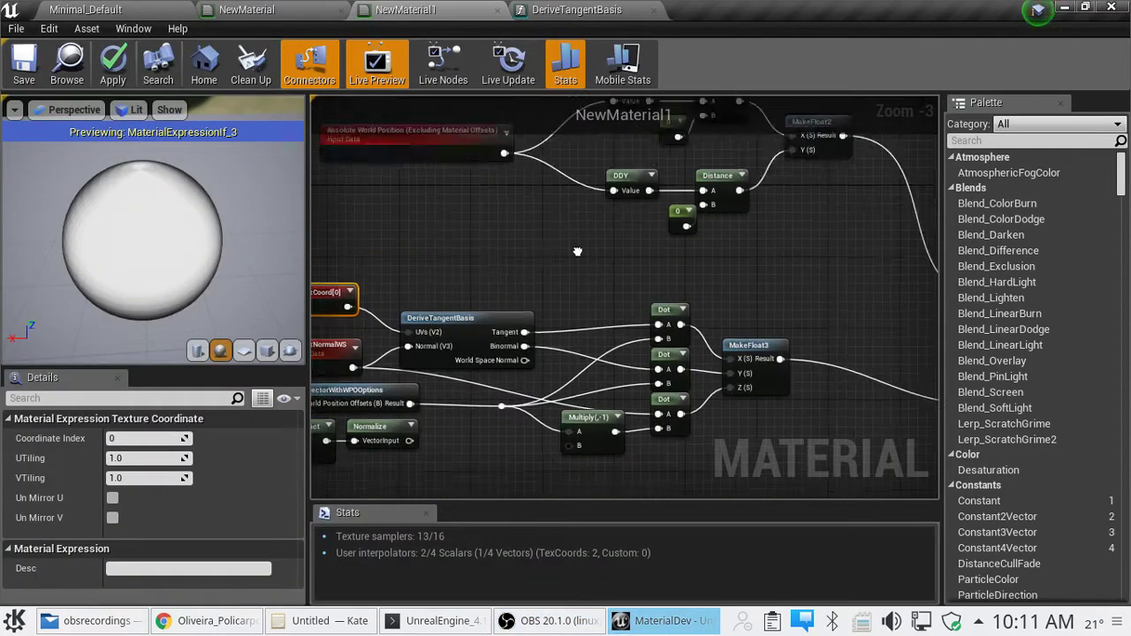
Examine the DDX and DDY branches running from Absolute World Position through the Distance nodes into MakeFloat2.
right_click_drag(554, 308, 624, 445)
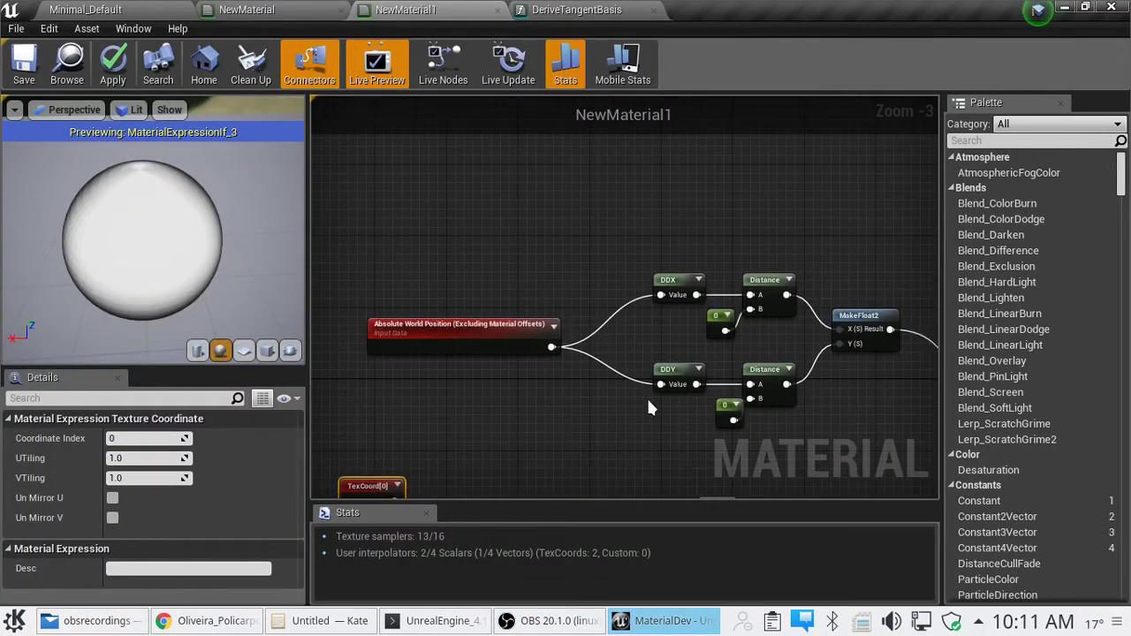
right_click_drag(634, 403, 600, 411)
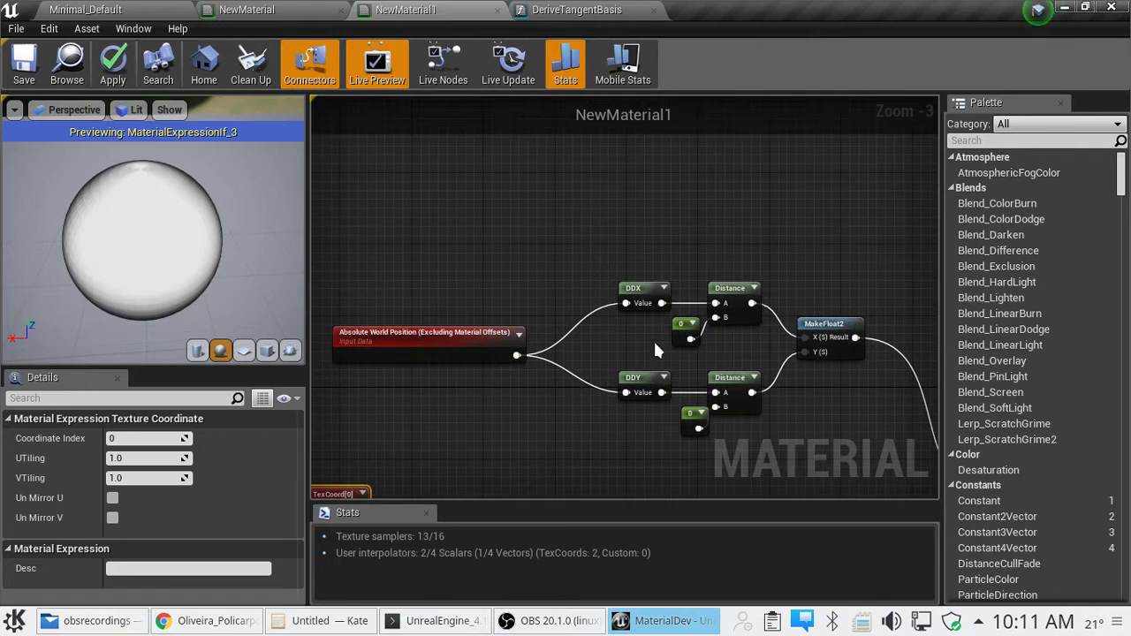
scroll(634, 339, "up", 1)
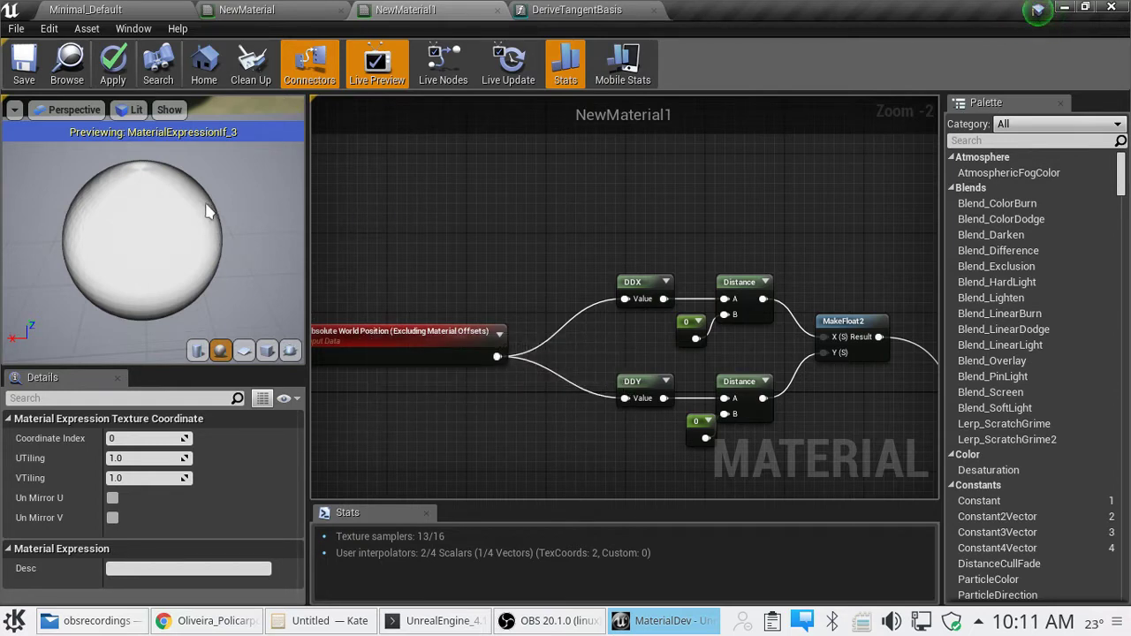
right_click_drag(673, 359, 561, 338)
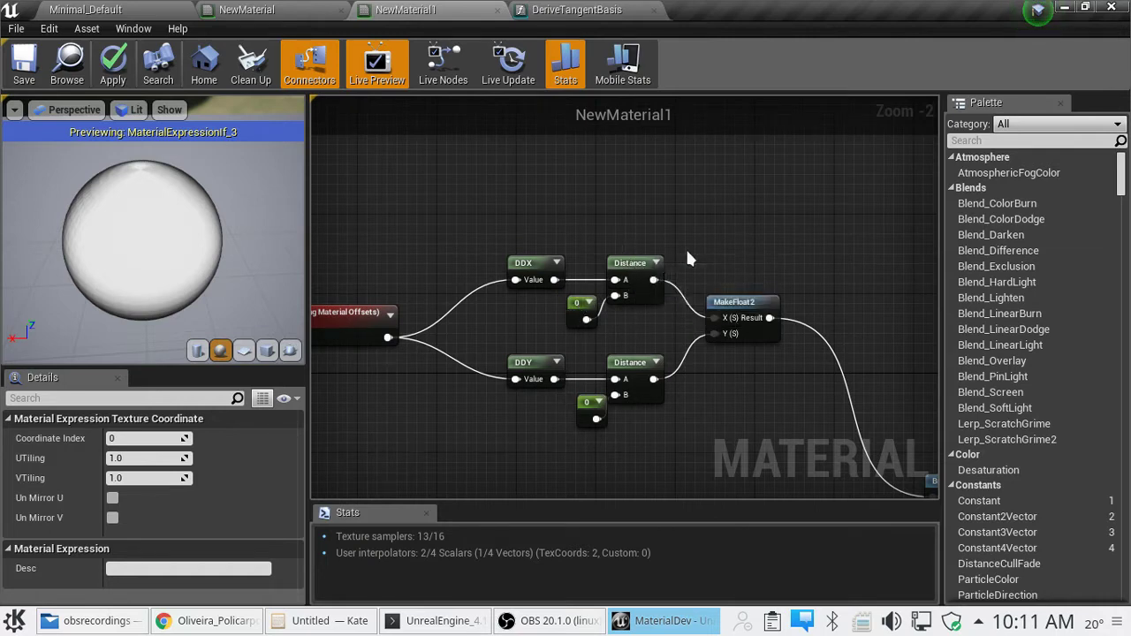
left_click_drag(683, 250, 592, 316)
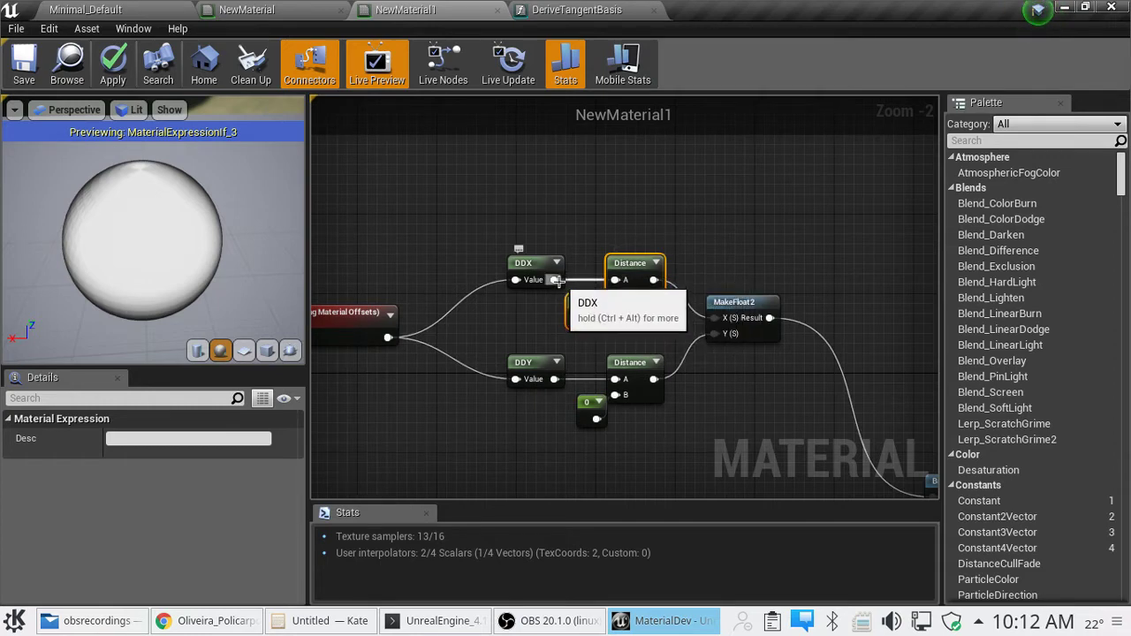
right_click_drag(692, 323, 658, 271)
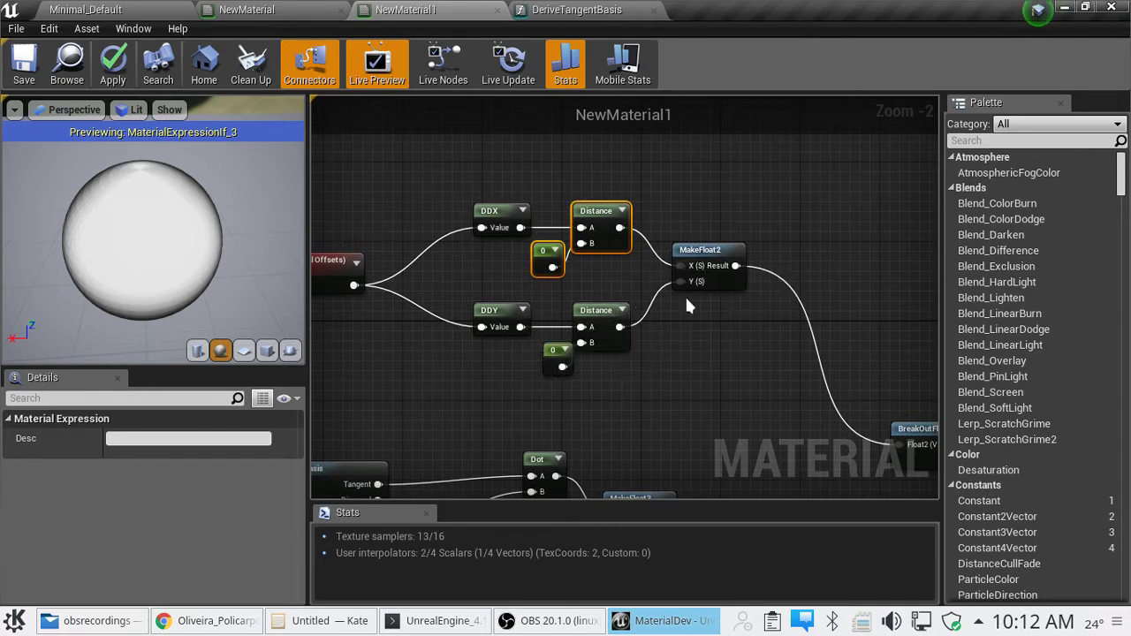
right_click_drag(700, 338, 840, 396)
Inspect the minimum and maximum defaults of the Clamp node that feeds the Multiply next to the colour constant.
mouse_move(152, 256)
left_mouse_down()
mouse_move(156, 212)
mouse_move(152, 254)
left_mouse_up()
right_click_drag(864, 410, 4, 228)
right_click_drag(313, 326, 129, 116)
right_click_drag(530, 336, 487, 460)
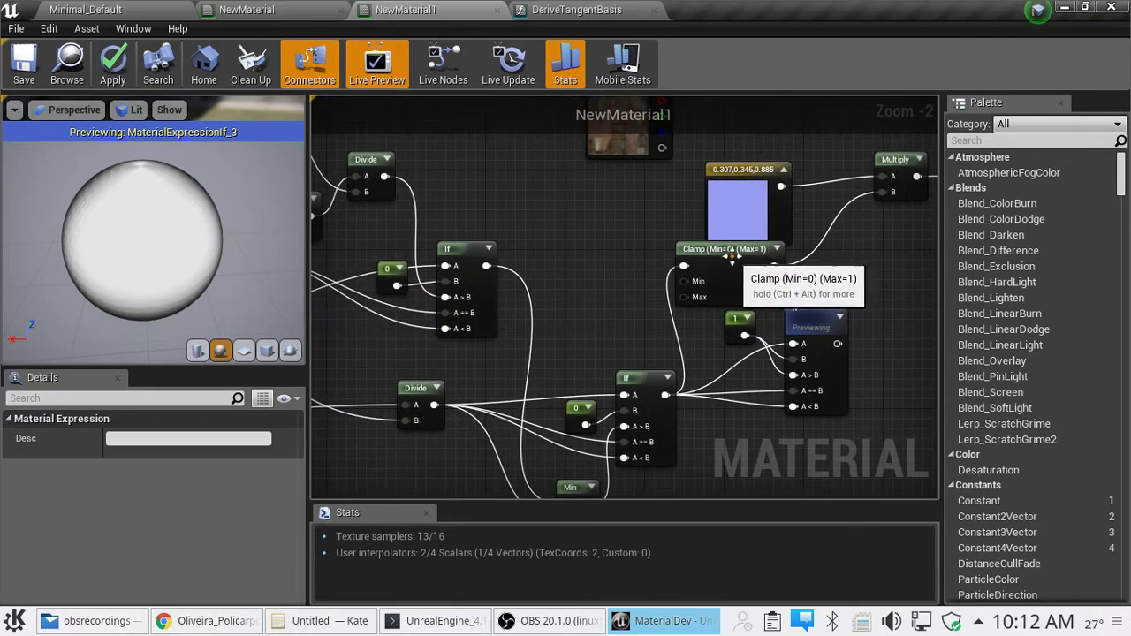
left_click(707, 261)
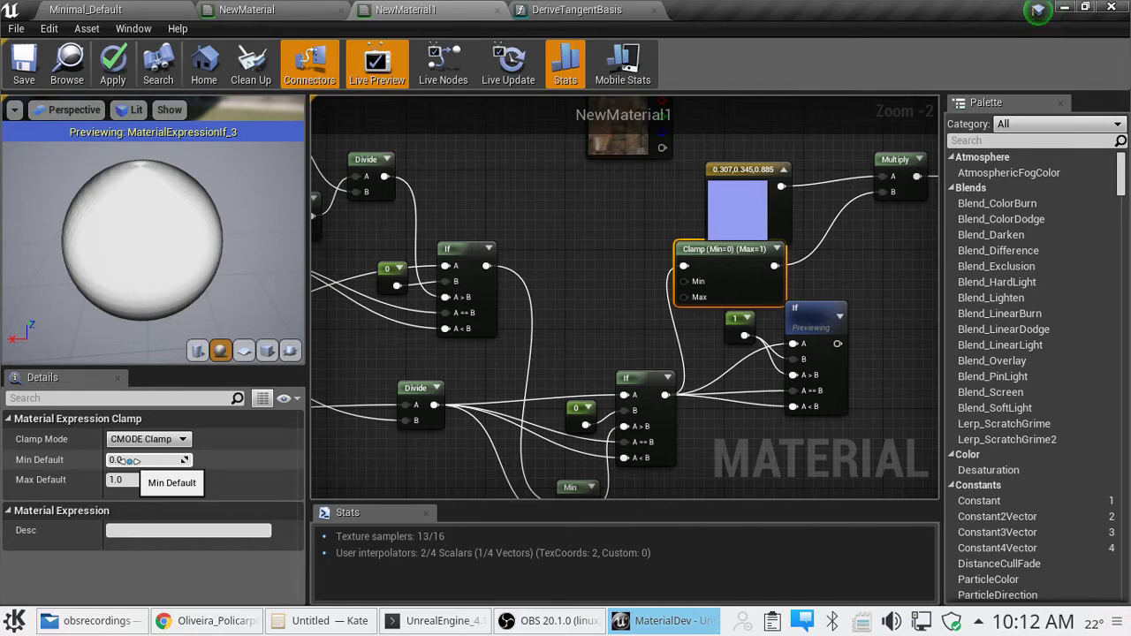
right_click_drag(521, 237, 935, 433)
right_click_drag(786, 425, 544, 358)
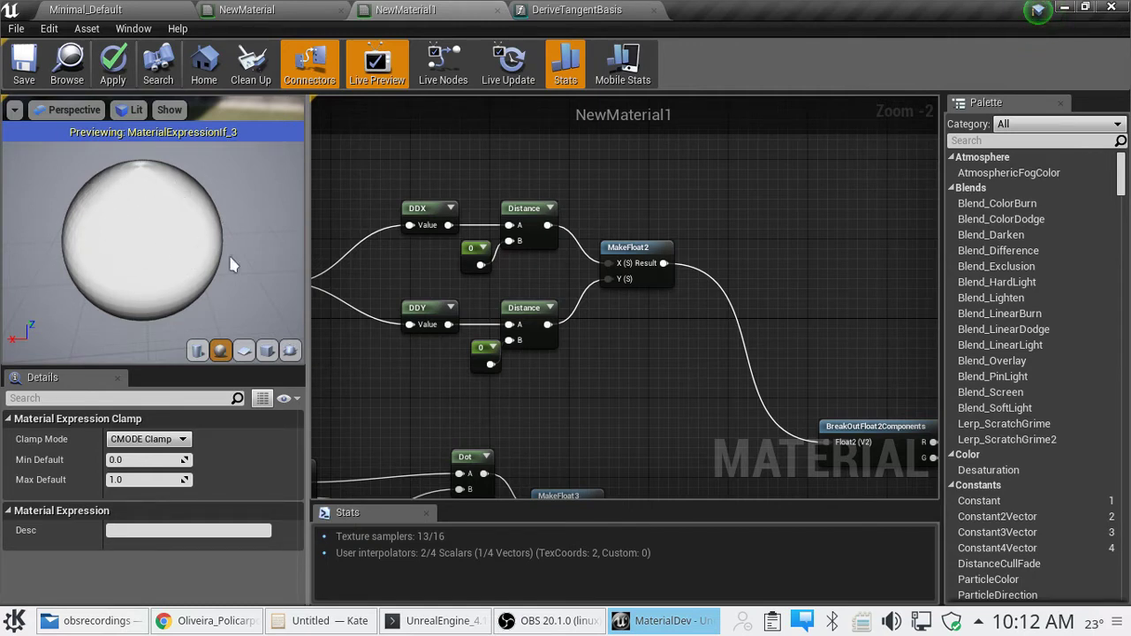
Show the previewed If node on the cylinder mesh and on the cube mesh, and inspect the cube from several angles.
left_click(198, 351)
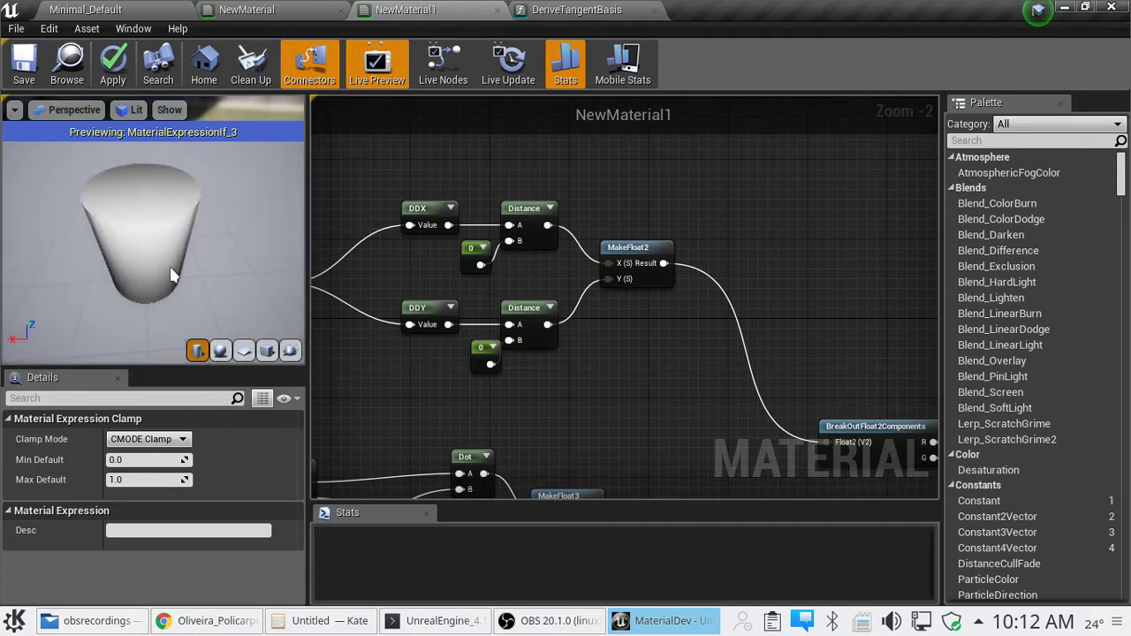
mouse_move(146, 274)
left_mouse_down()
mouse_move(146, 246)
mouse_move(157, 265)
mouse_move(158, 252)
mouse_move(132, 263)
left_mouse_up()
left_click(267, 350)
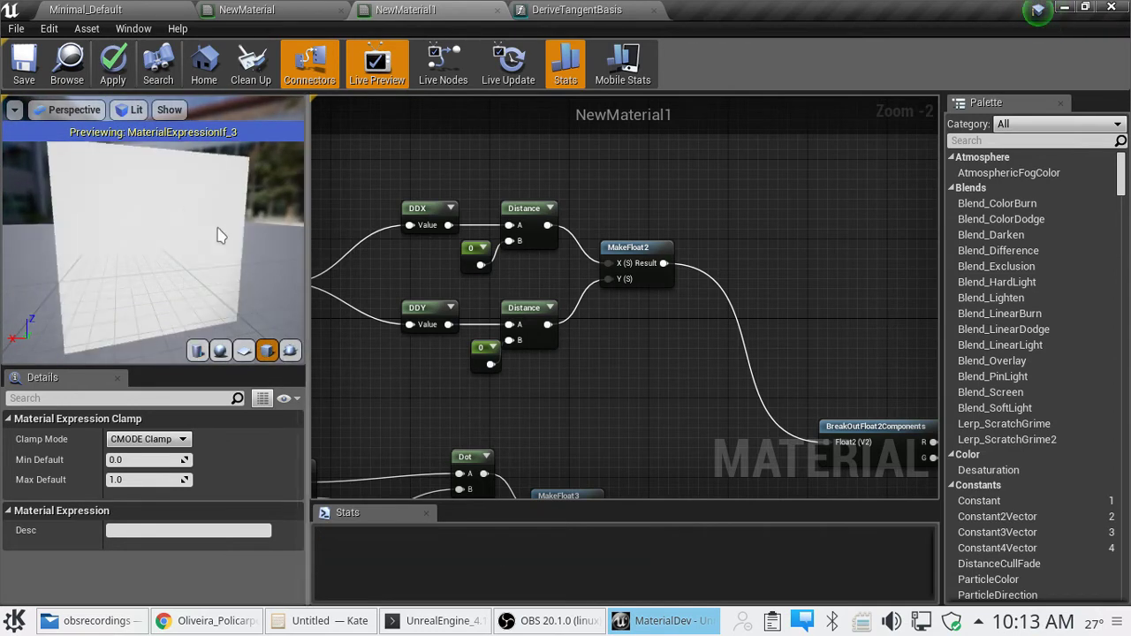
left_click_drag(194, 238, 286, 270)
left_click_drag(101, 237, 116, 233)
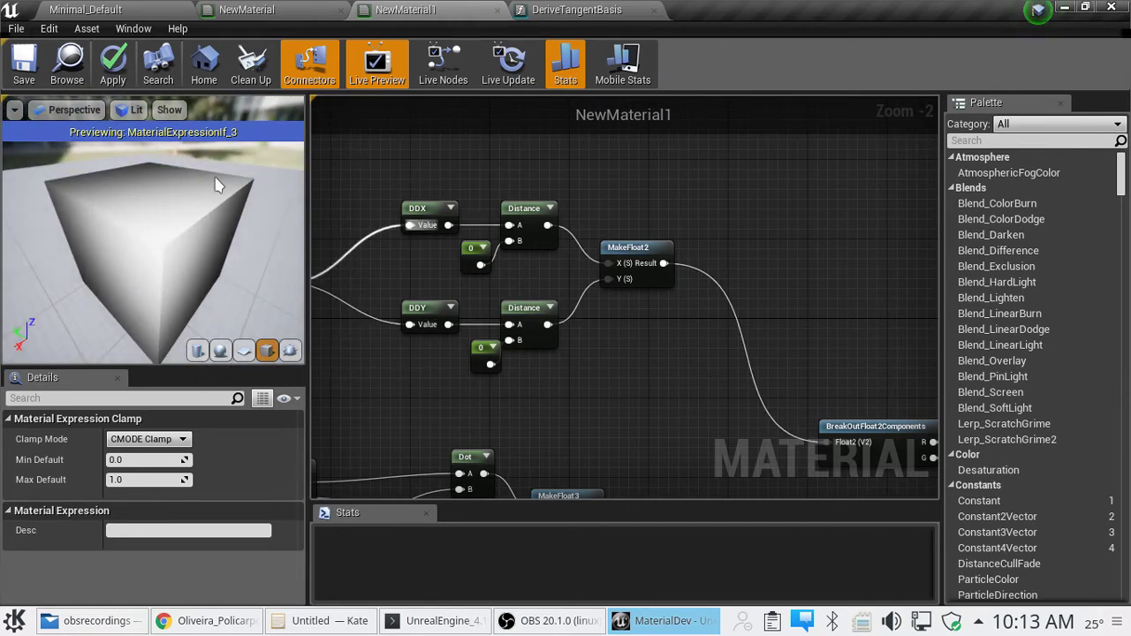
Preview the MakeFloat2 node that combines the DDX and DDY distances, and inspect it around the cube.
right_click_drag(526, 403, 745, 435)
left_click_drag(847, 192, 499, 360)
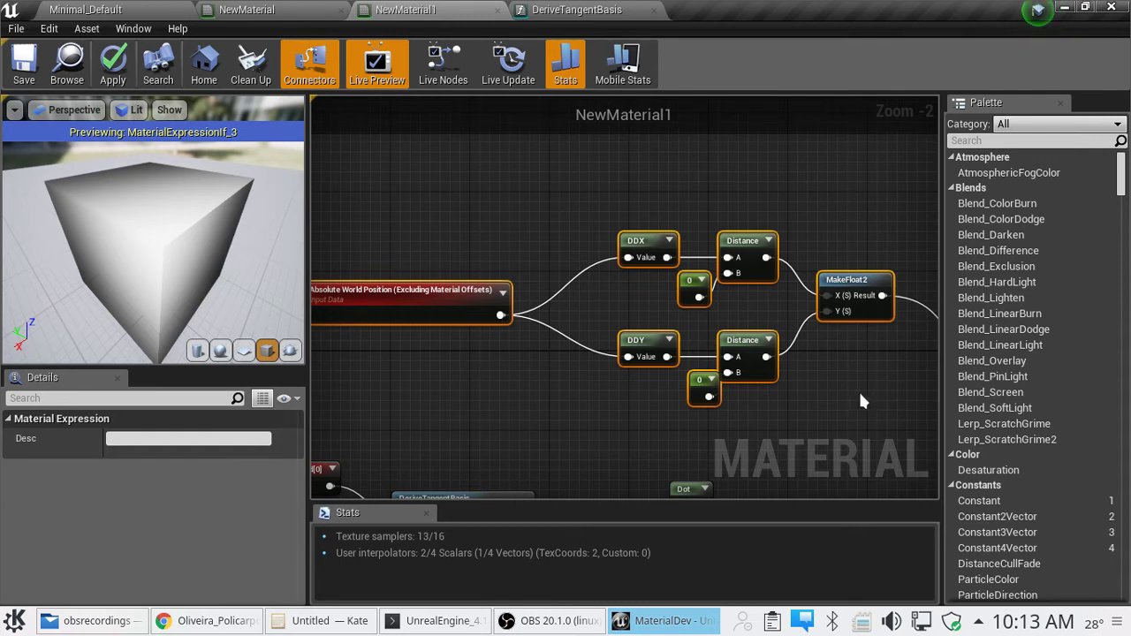
right_click_drag(857, 401, 677, 337)
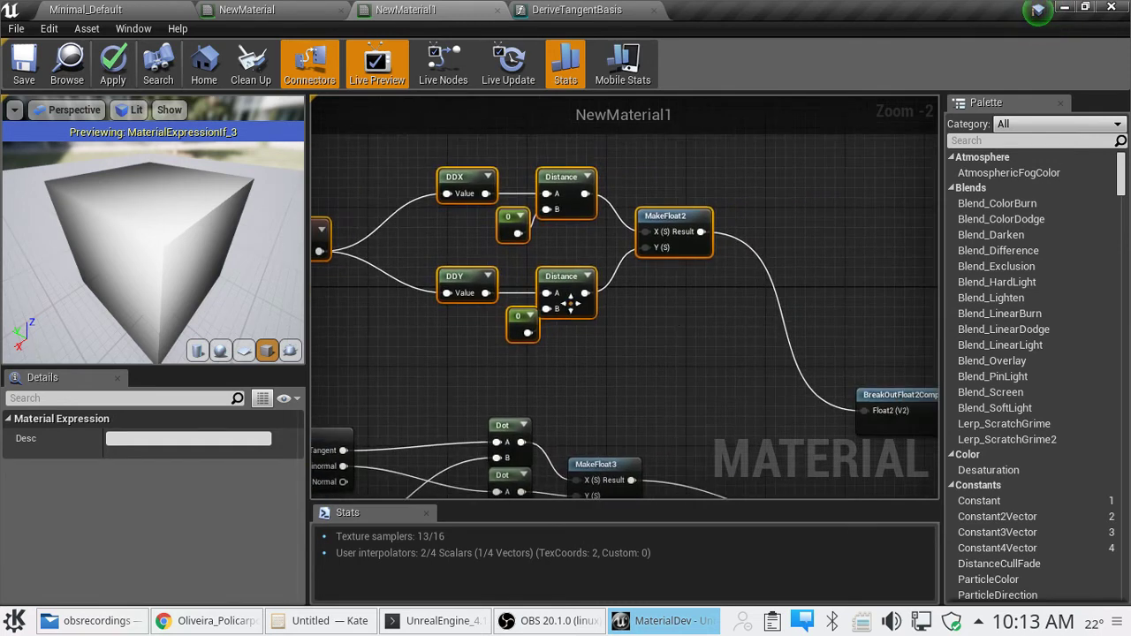
left_click(672, 218)
right_click(672, 218)
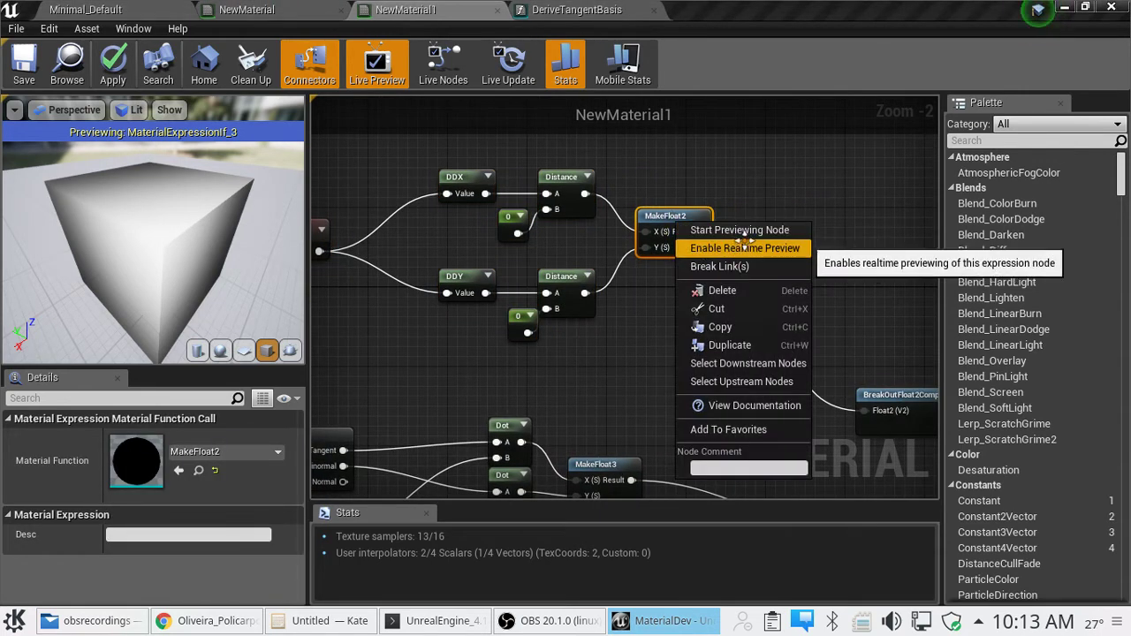
left_click(765, 228)
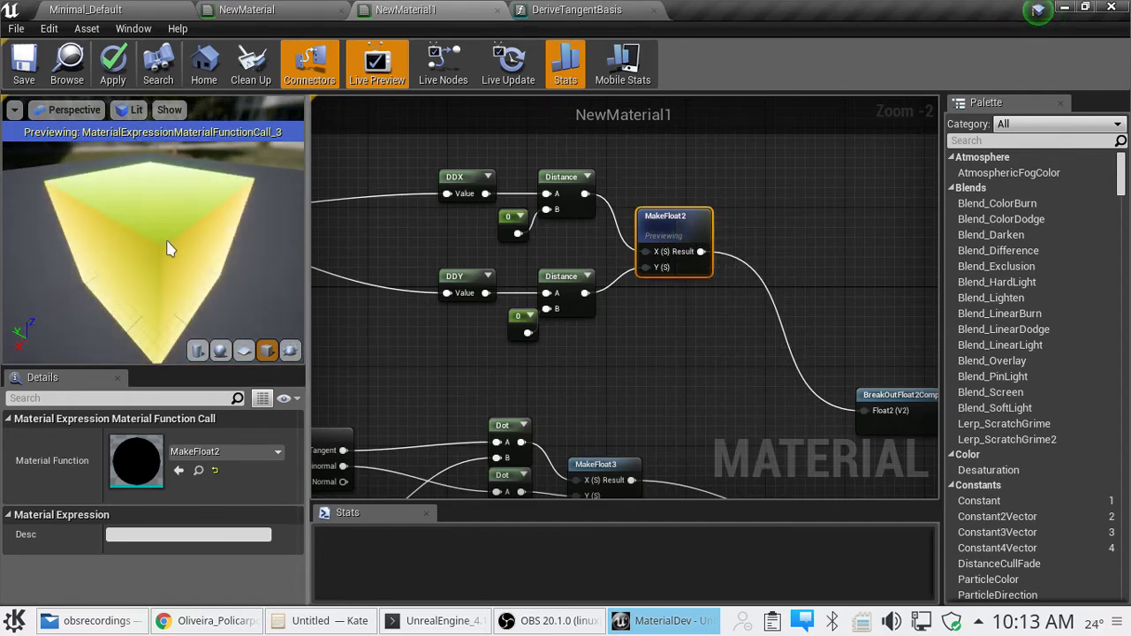
left_click_drag(153, 248, 230, 234)
Switch the preview mesh to the sphere and inspect the MakeFloat2 output from different angles.
left_click(221, 350)
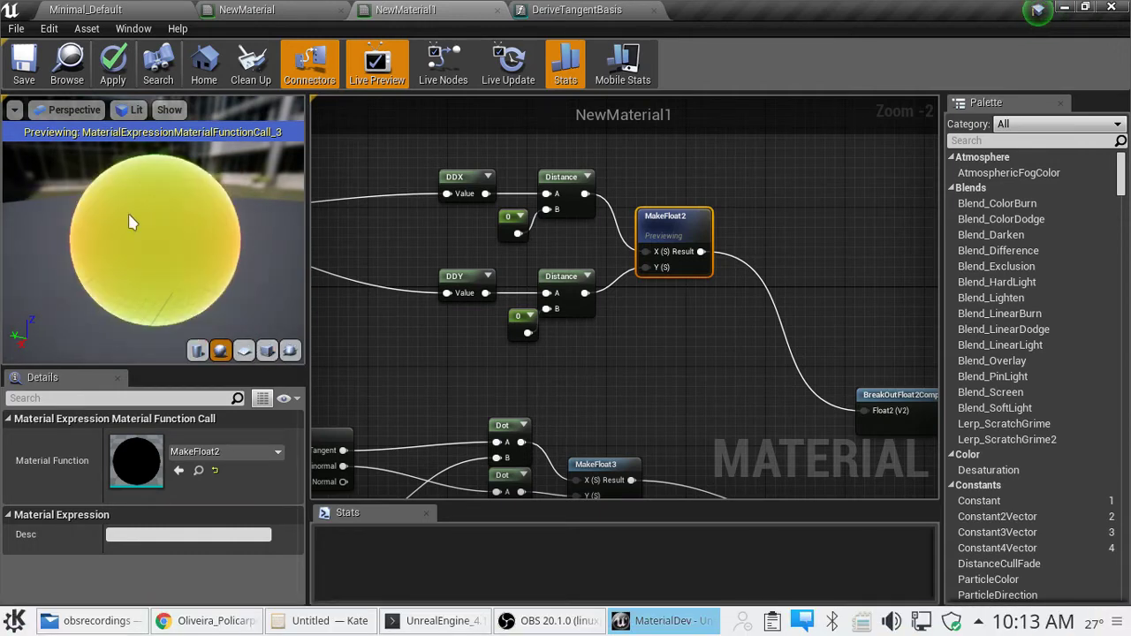
left_click_drag(159, 256, 286, 221)
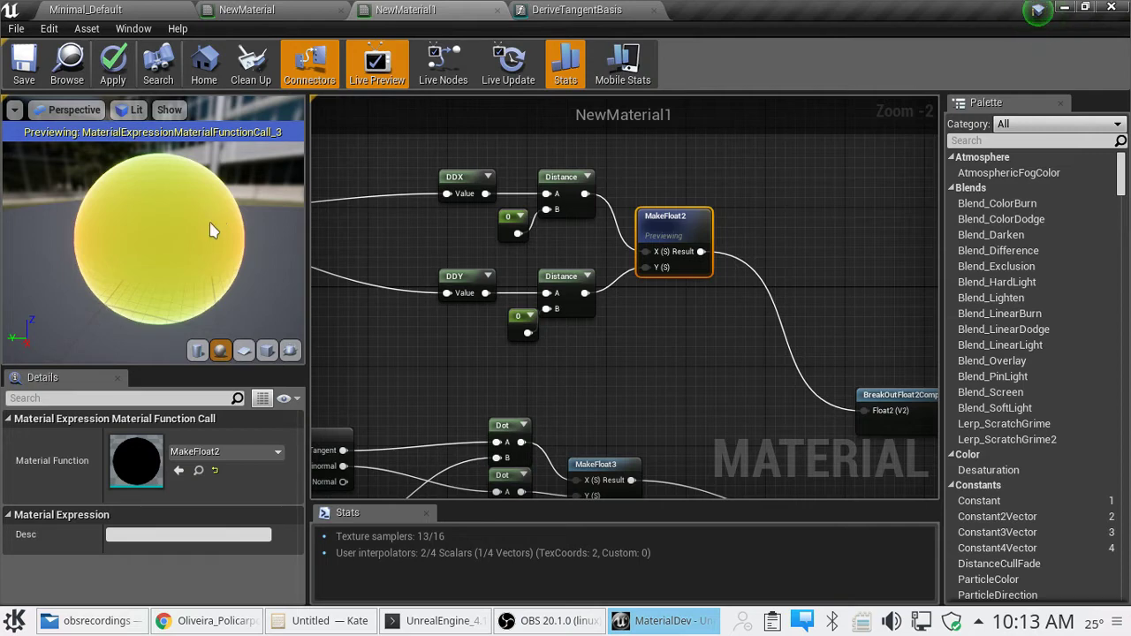
left_click_drag(189, 234, 247, 221)
Start previewing the If node just below the Clamp node, which compares its input with the constant 1.
right_click_drag(530, 389, 12, 248)
right_click_drag(921, 367, 0, 289)
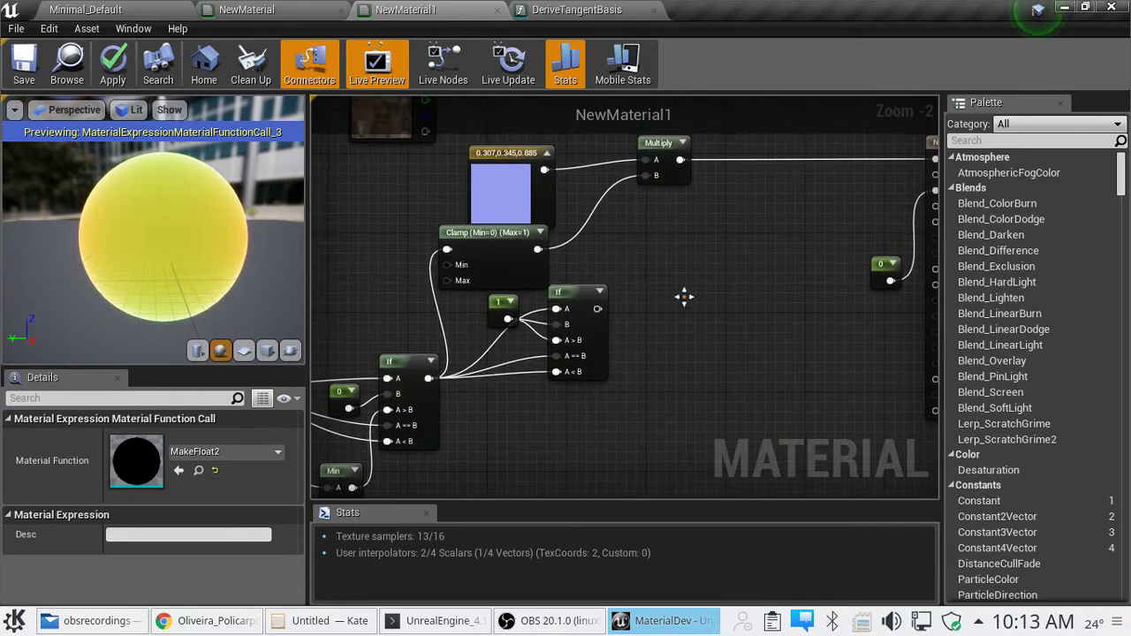
left_click(586, 295)
right_click(586, 296)
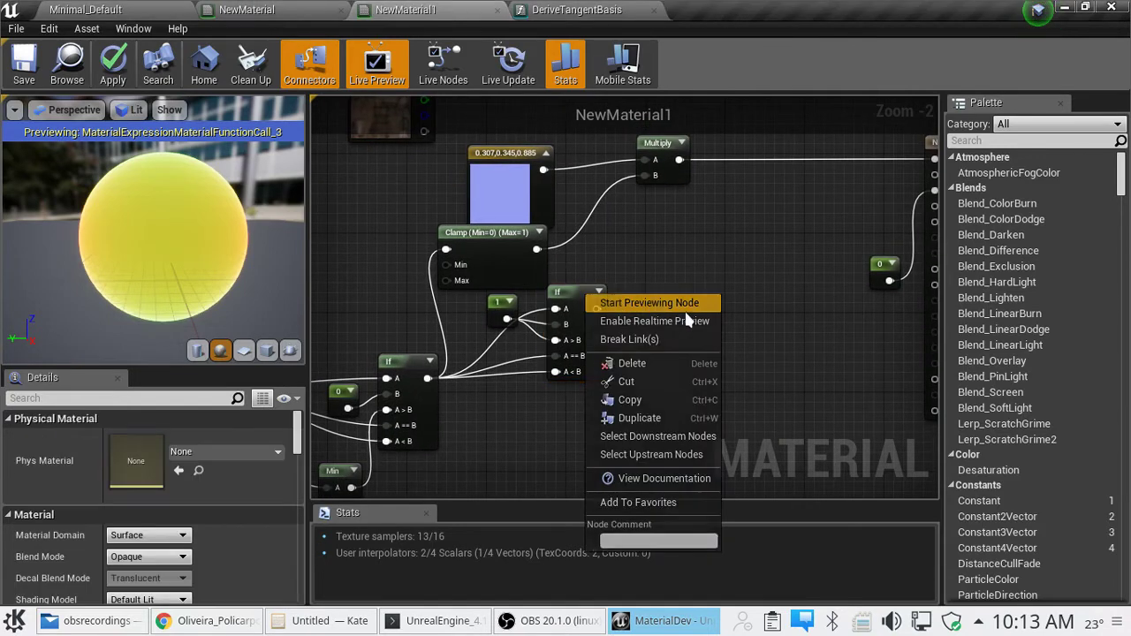
left_click(753, 327)
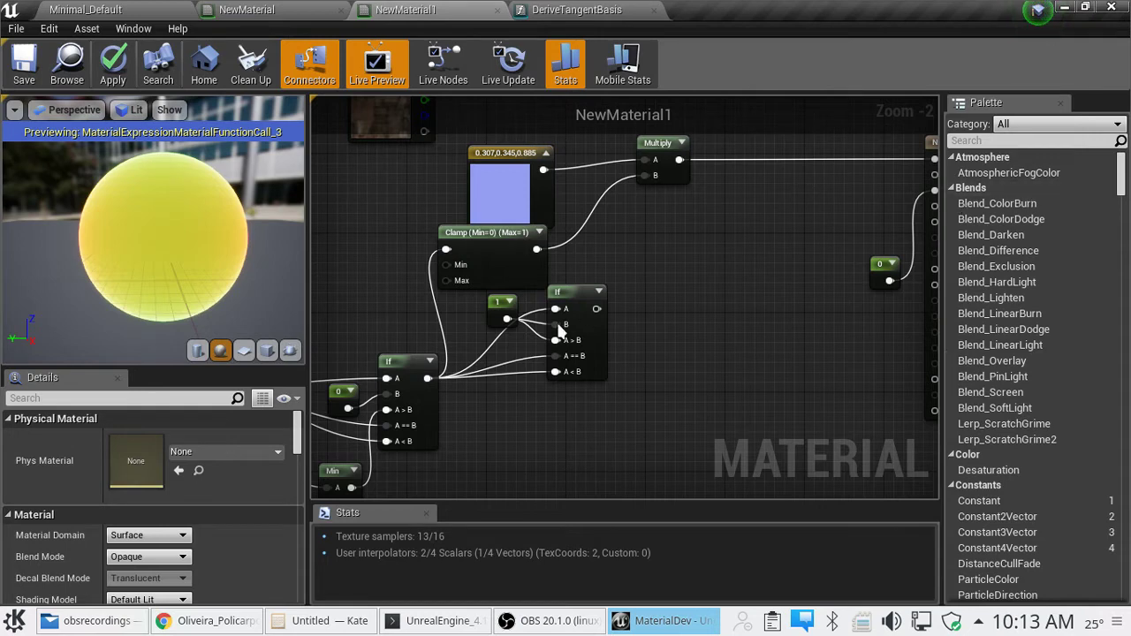
left_click(573, 296)
right_click(575, 296)
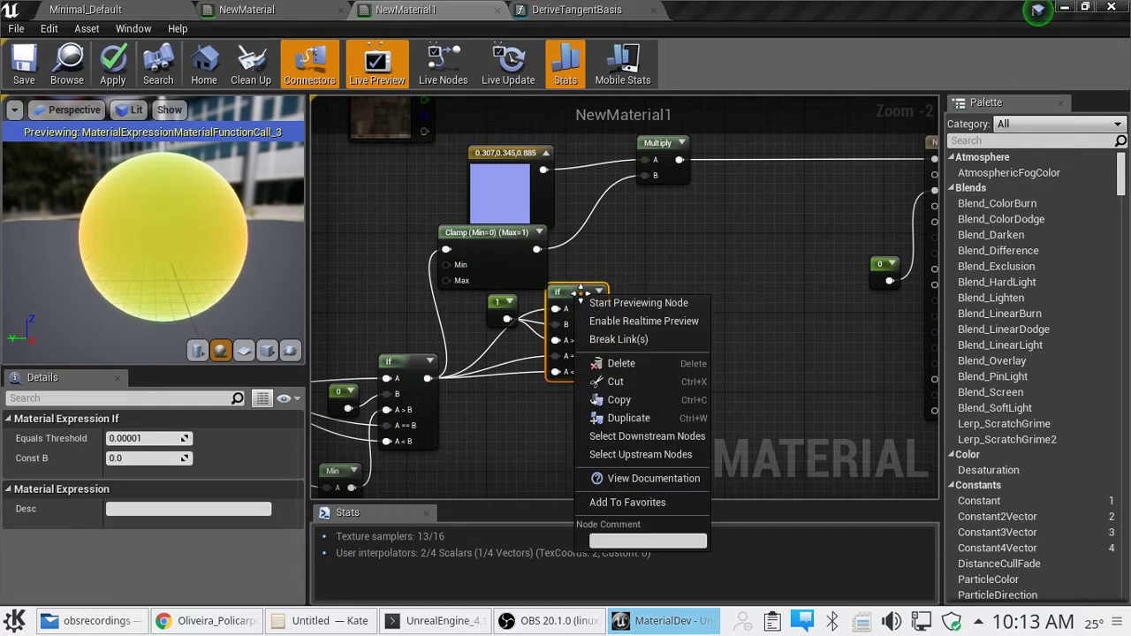
left_click(644, 302)
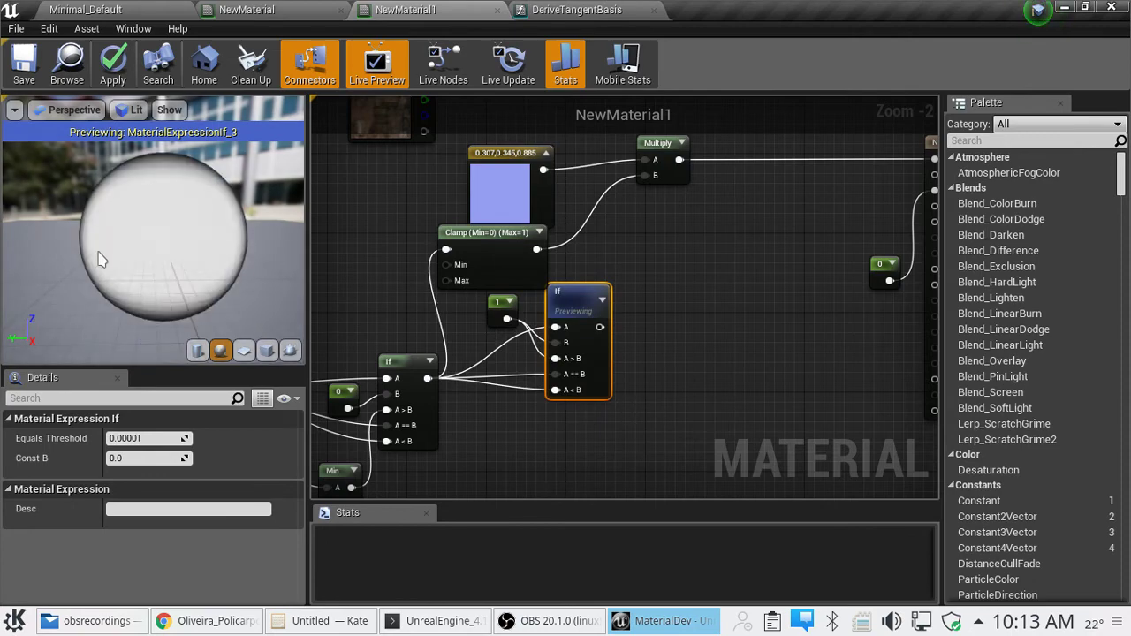
Review the whole world-position derivative group, from Absolute World Position to the MakeFloat2 output link.
right_click_drag(494, 360, 689, 477)
right_click_drag(372, 292, 777, 402)
right_click_drag(446, 306, 450, 326)
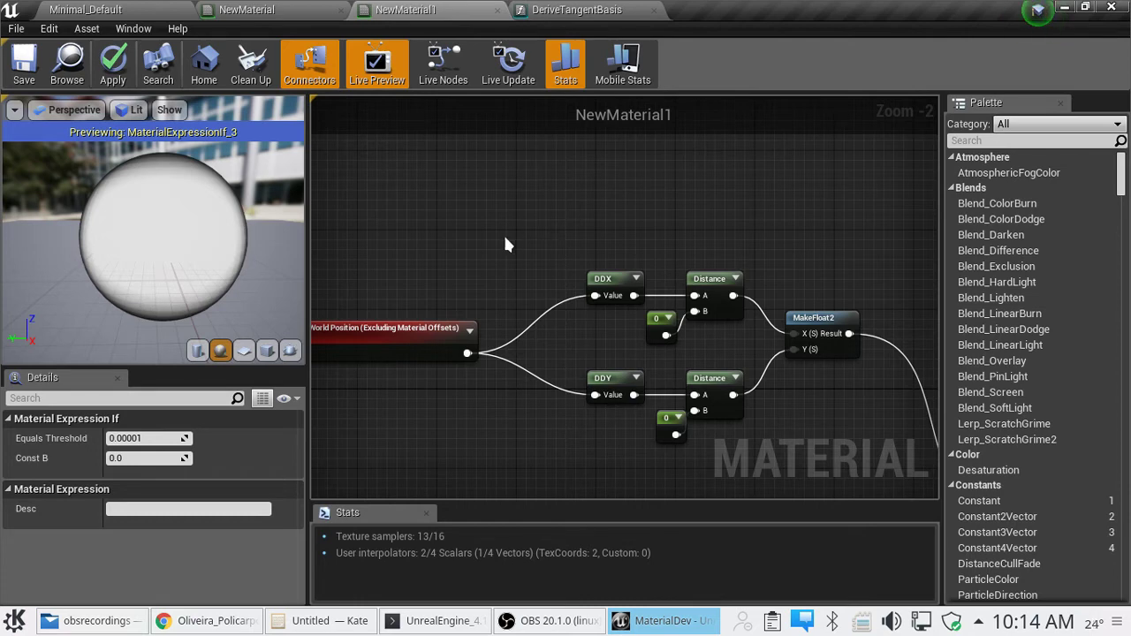
right_click_drag(751, 220, 785, 197)
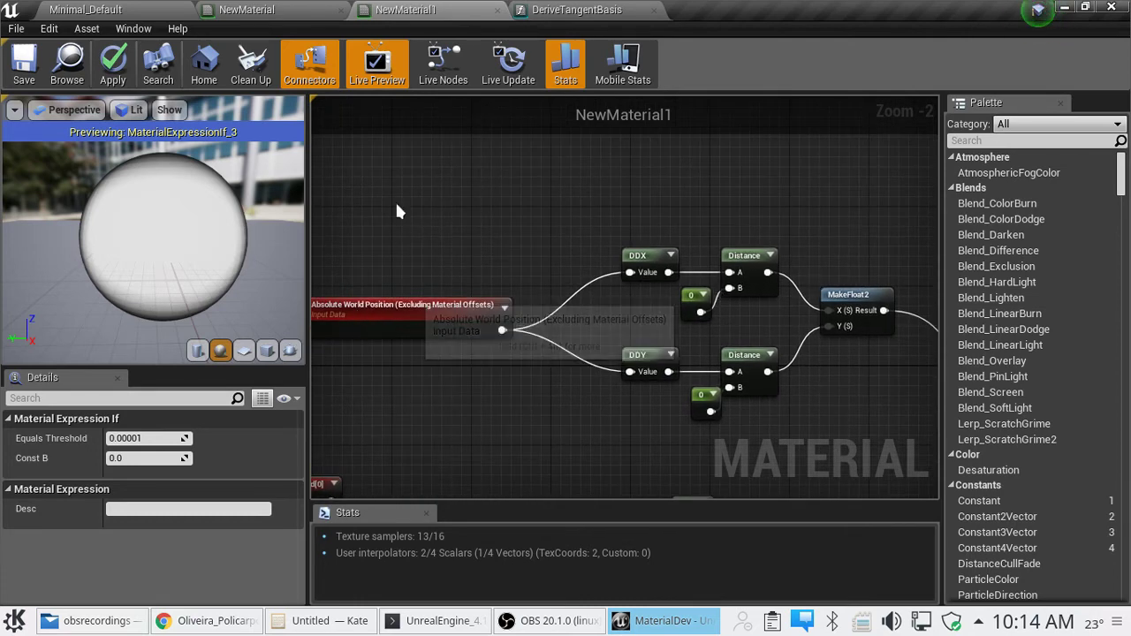
left_click_drag(412, 217, 890, 468)
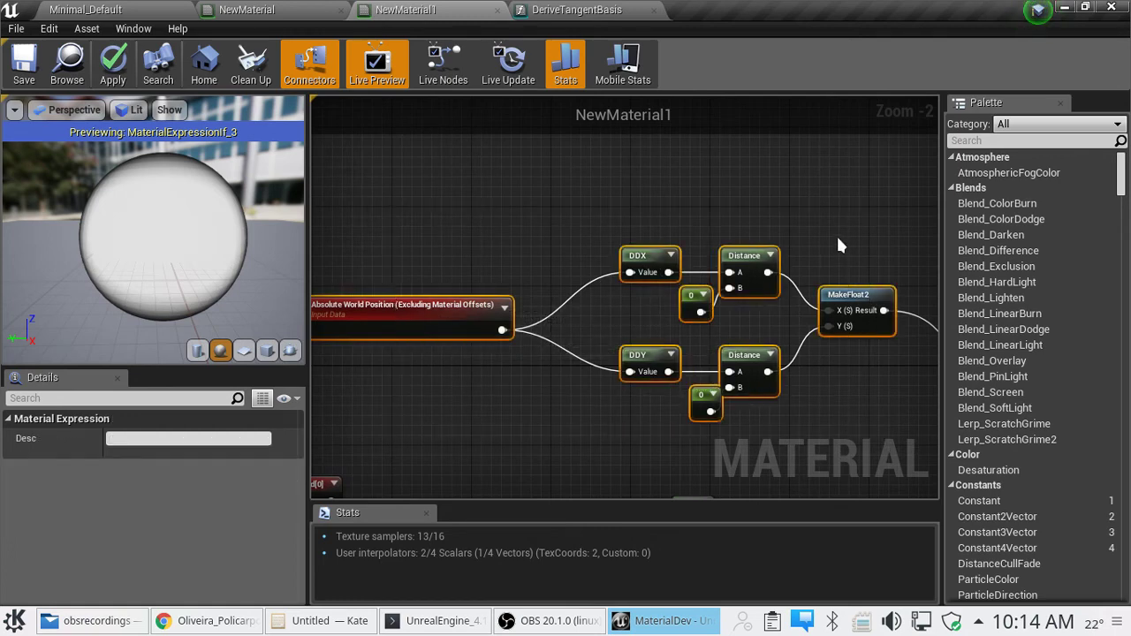
right_click_drag(836, 243, 553, 344)
left_click(601, 315)
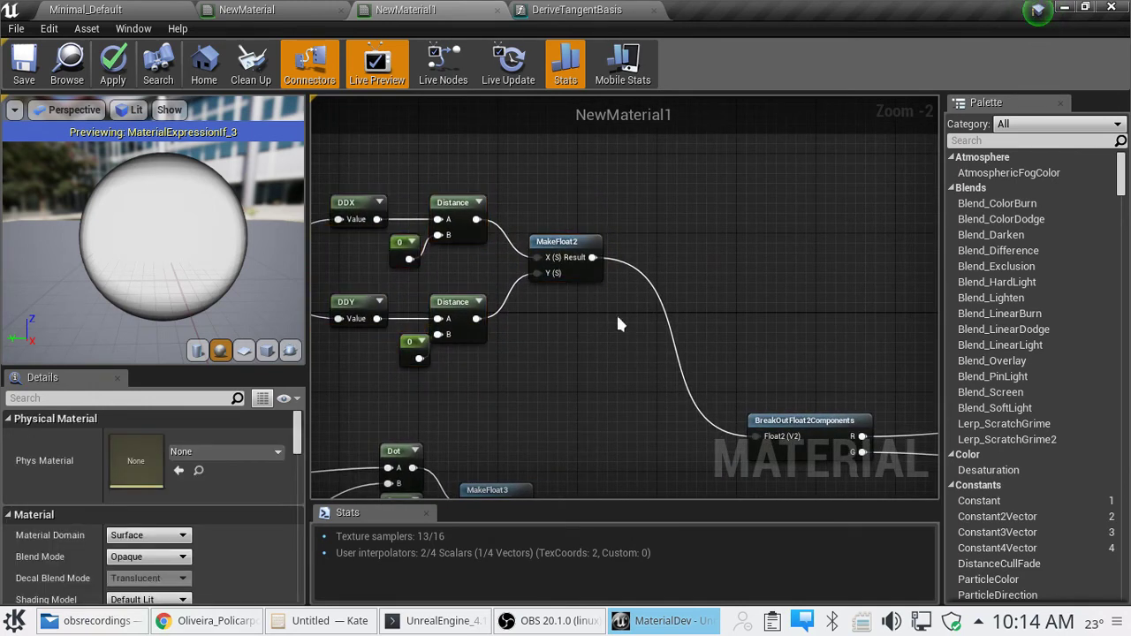
right_click_drag(619, 320, 722, 323)
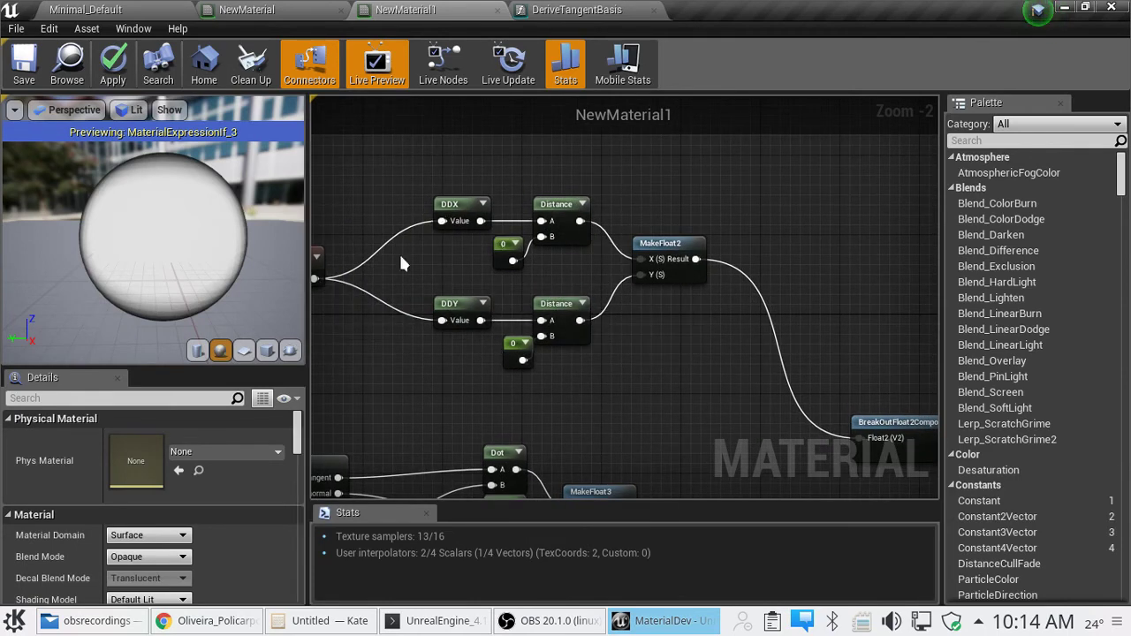
Select MakeFloat2 and trace its result through BreakOutFloat2Components to the Multiply nodes, then return to the derivative group.
left_click(679, 276)
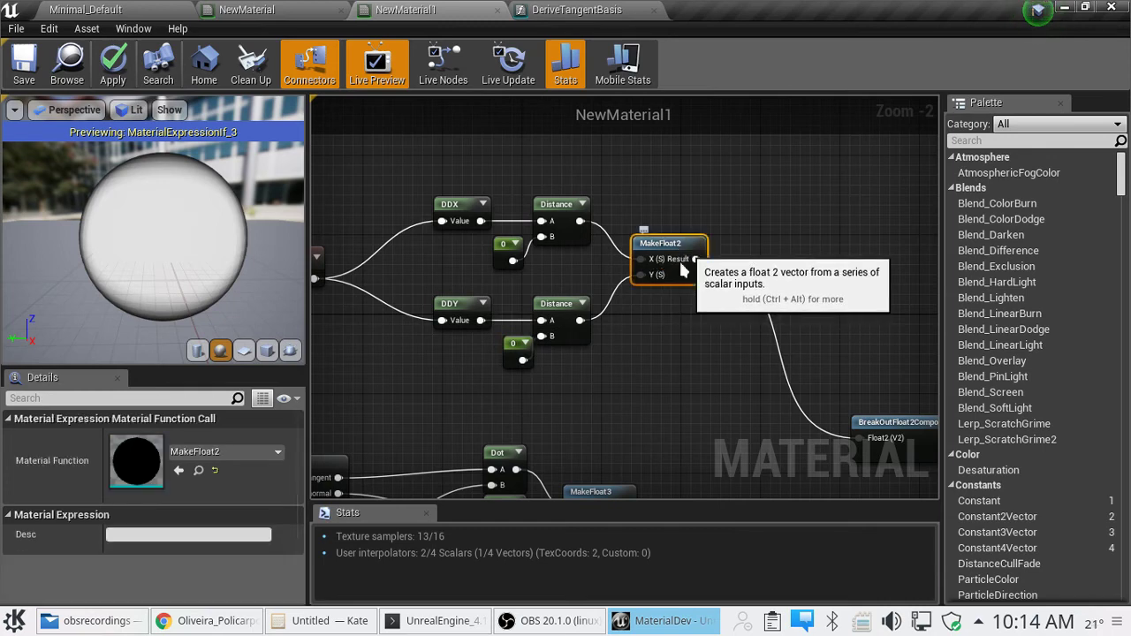
right_click_drag(686, 321, 853, 381)
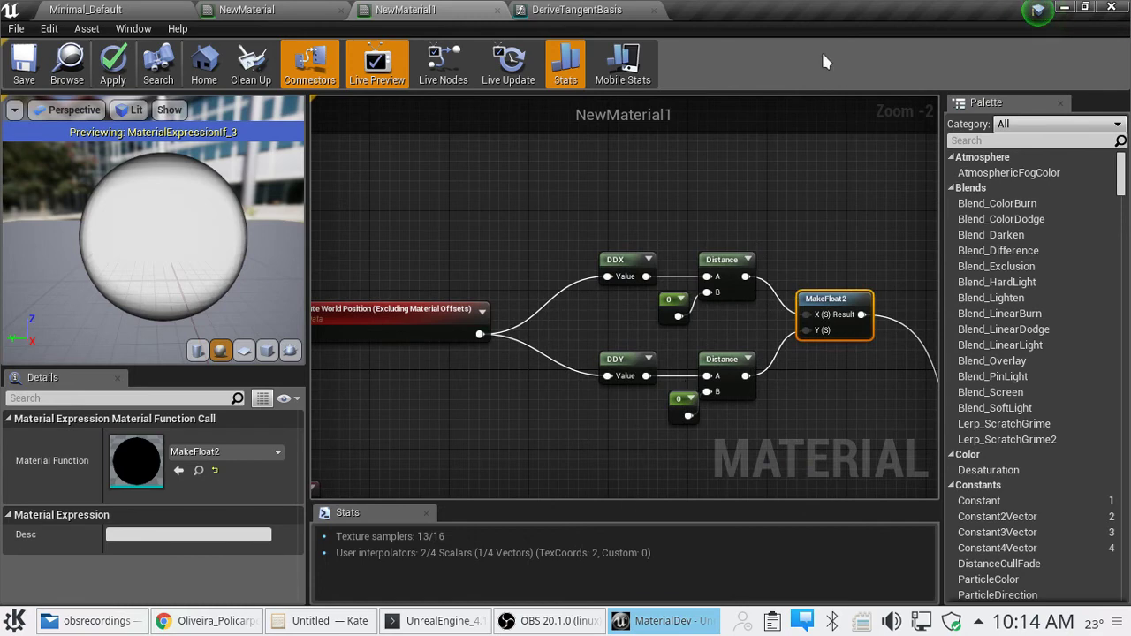
right_click_drag(801, 228, 740, 278)
right_click_drag(616, 348, 592, 292)
right_click_drag(705, 333, 573, 235)
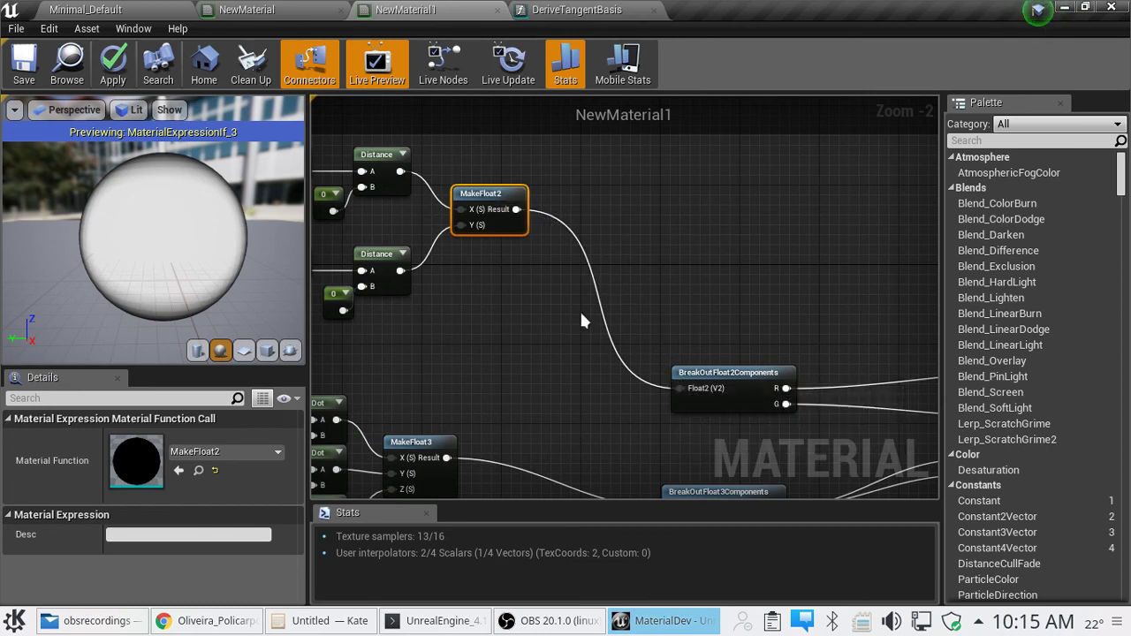
right_click_drag(588, 386, 441, 323)
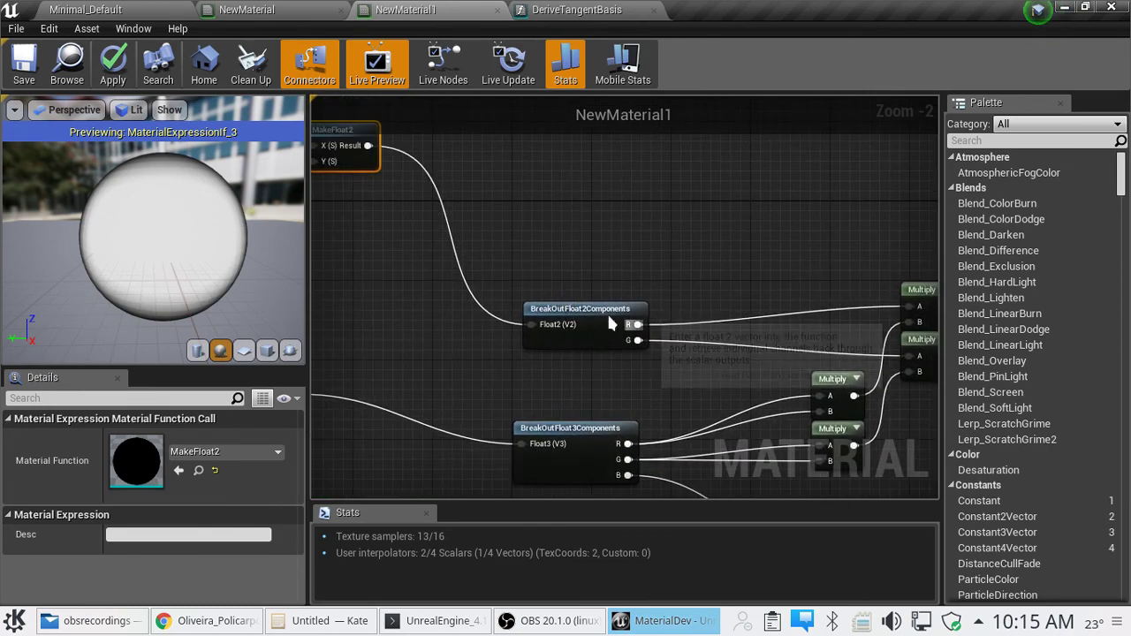
right_click_drag(609, 324, 511, 294)
right_click_drag(722, 271, 371, 53)
right_click_drag(495, 371, 932, 435)
right_click_drag(511, 275, 910, 279)
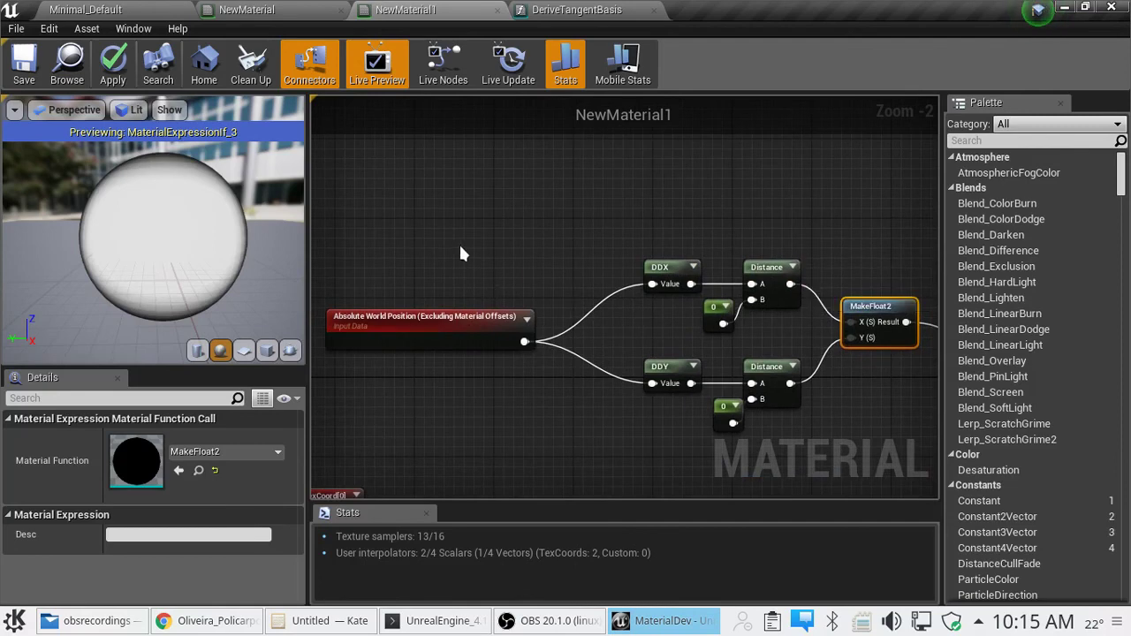